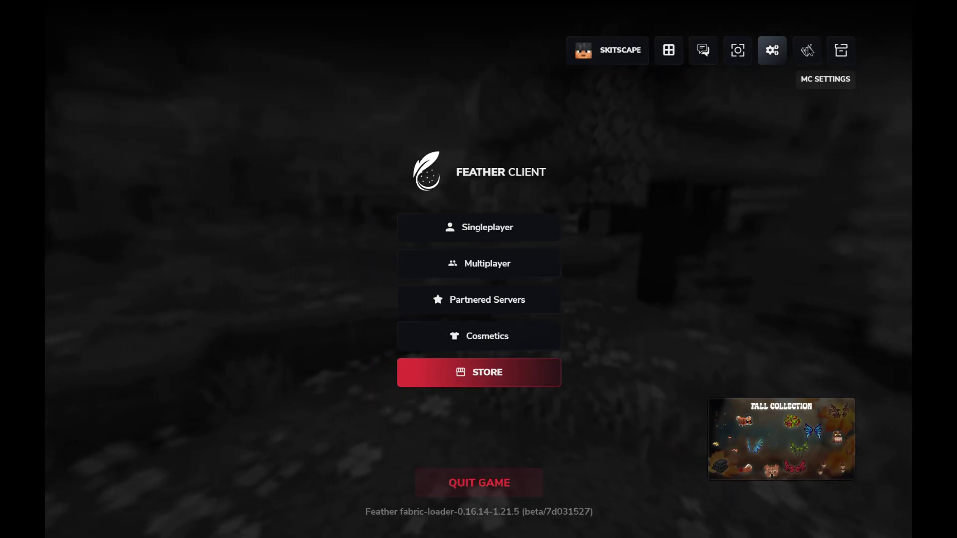
- Equip the Discord Cloak cape from the Cosmetics Capes section and close the panel
{"action": "left_click", "coordinate": [533, 349]}
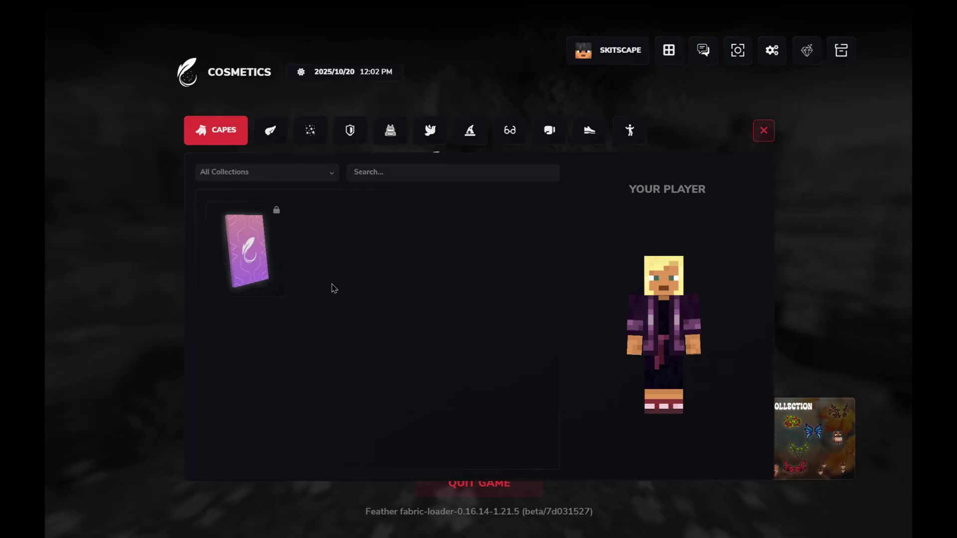
{"action": "left_click", "coordinate": [245, 250]}
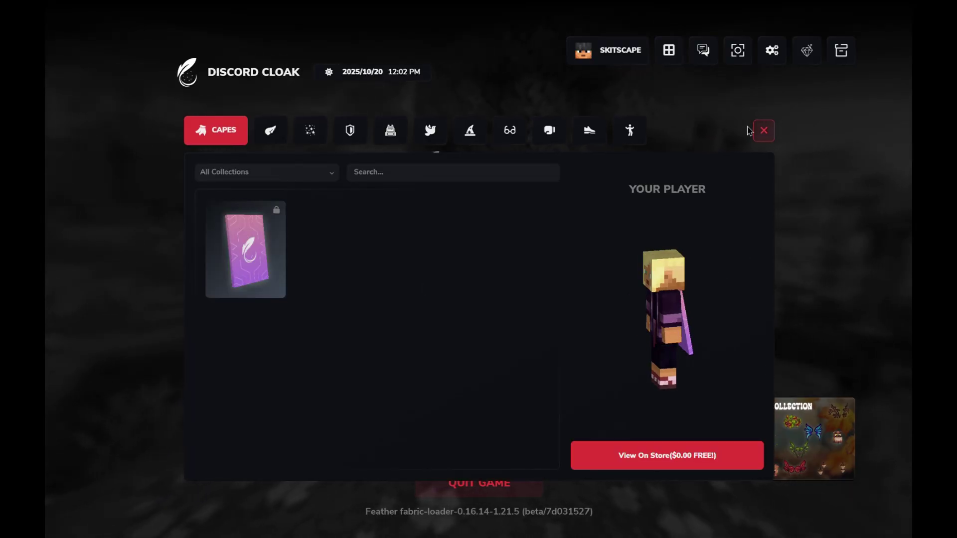
{"action": "left_click", "coordinate": [764, 131]}
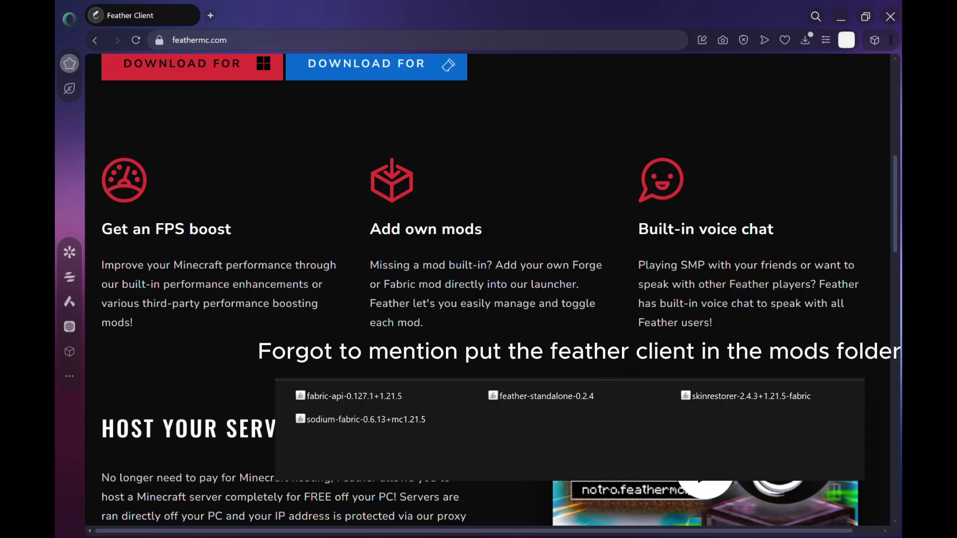
- Start downloading the Feather Client launcher from feathermc.com
{"action": "scroll", "coordinate": [498, 237], "scroll_direction": "up", "scroll_amount": 8}
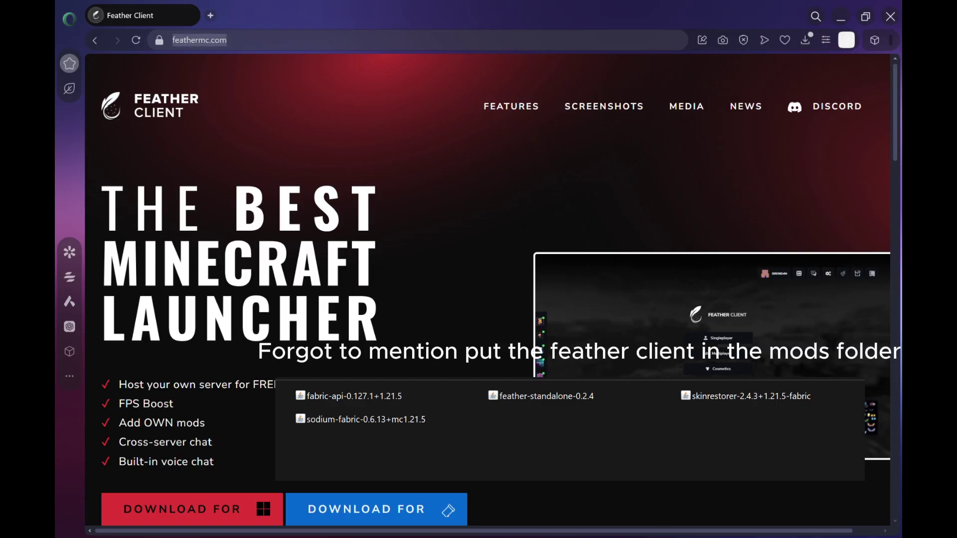
{"action": "scroll", "coordinate": [498, 289], "scroll_direction": "down", "scroll_amount": 3}
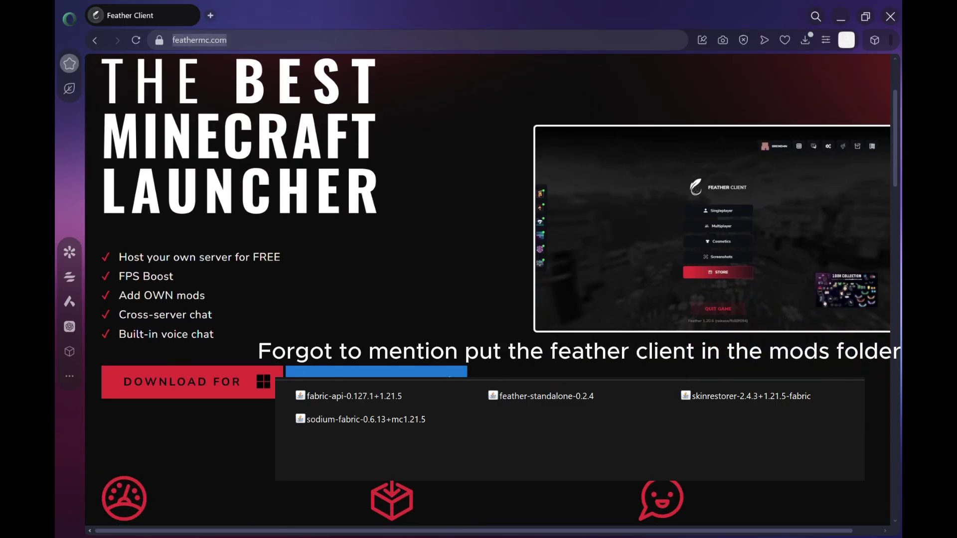
{"action": "left_click", "coordinate": [448, 371]}
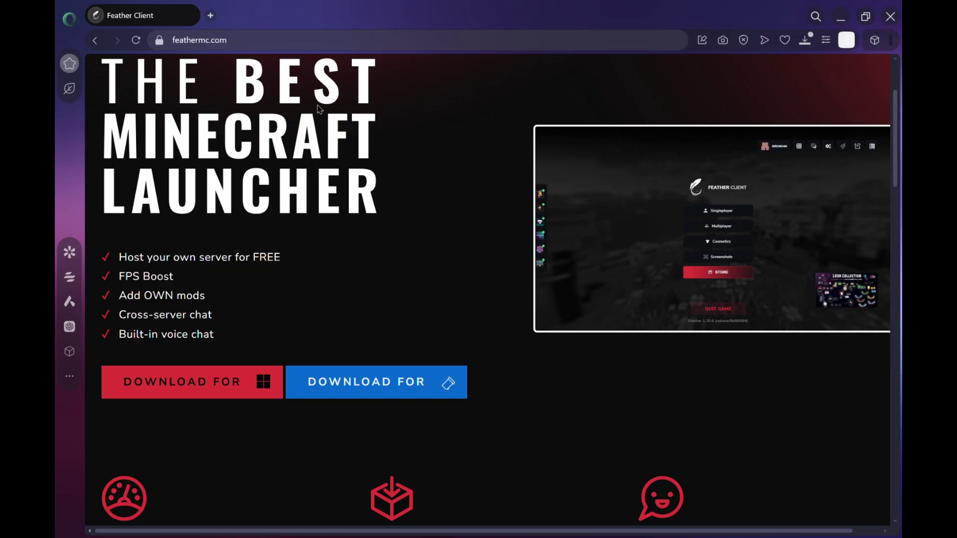
- Search 'fabric' in a new tab and reach fabricmc.net's installer download page
{"action": "scroll", "coordinate": [668, 135], "scroll_direction": "up", "scroll_amount": 2}
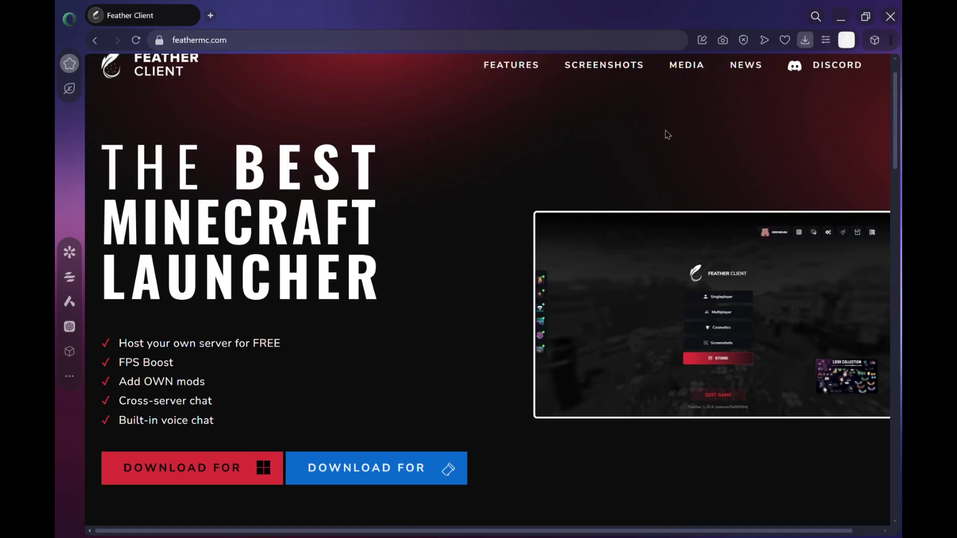
{"action": "left_click", "coordinate": [211, 16]}
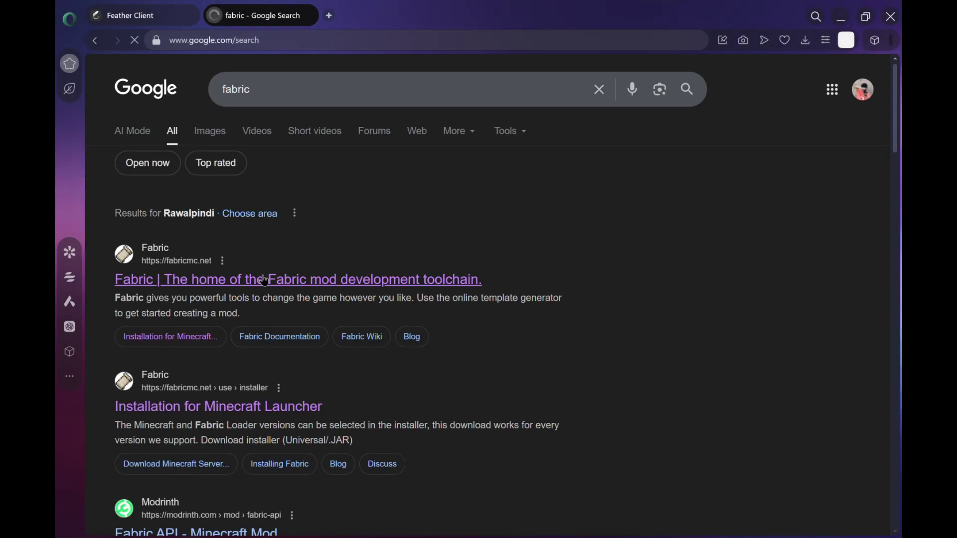
{"action": "left_click", "coordinate": [265, 280]}
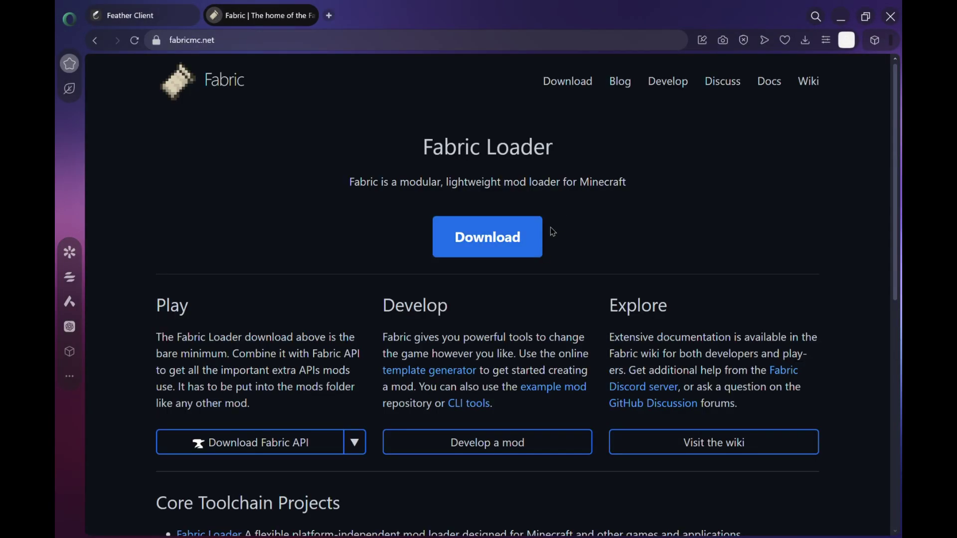
{"action": "left_click", "coordinate": [541, 244]}
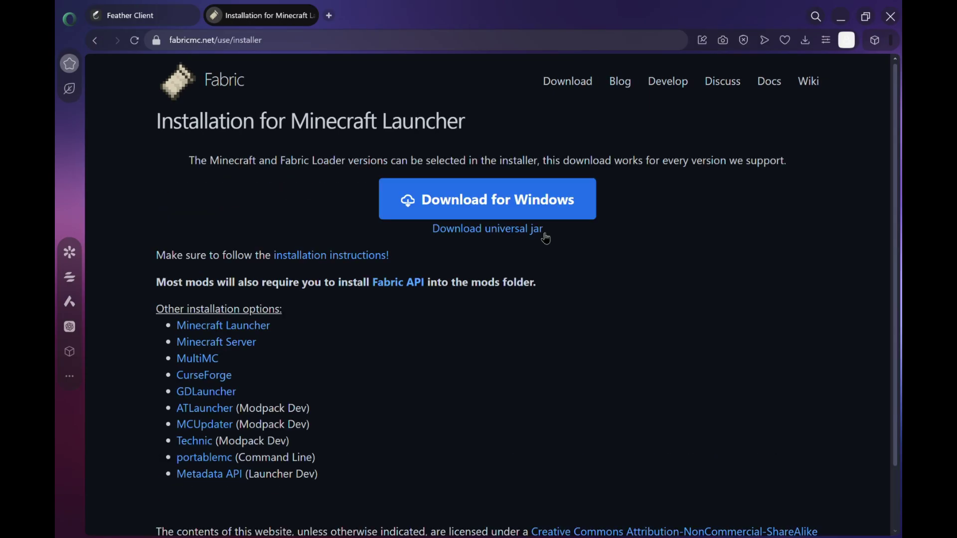
- Download the Fabric installer for Windows from fabricmc.net
{"action": "left_click", "coordinate": [593, 199]}
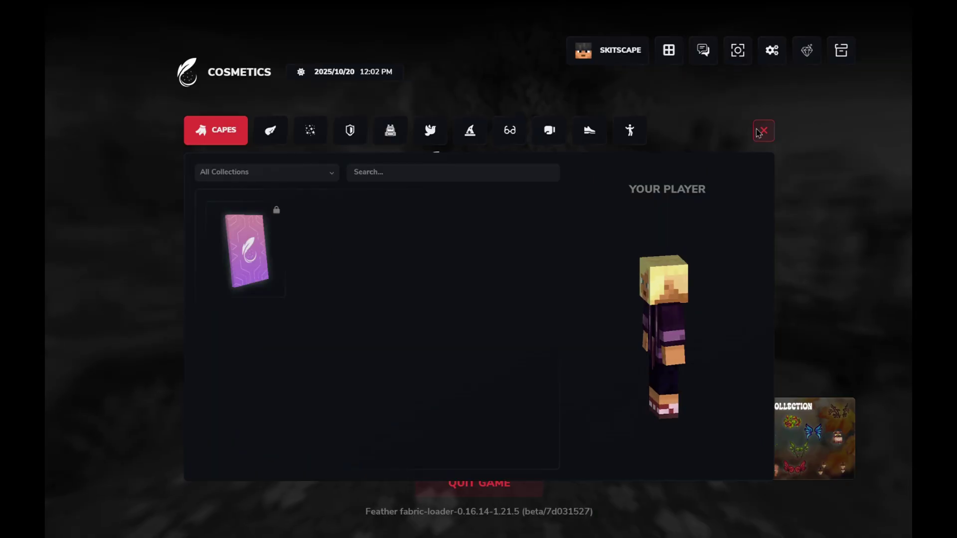
- Browse the multiplayer server list, then load the singleplayer world Barn
{"action": "key", "text": "Escape"}
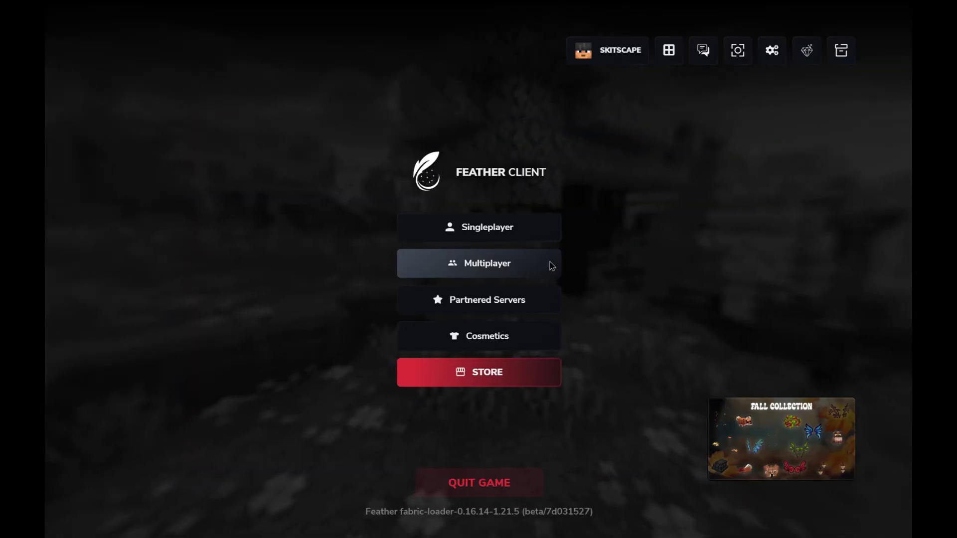
{"action": "left_click", "coordinate": [478, 260]}
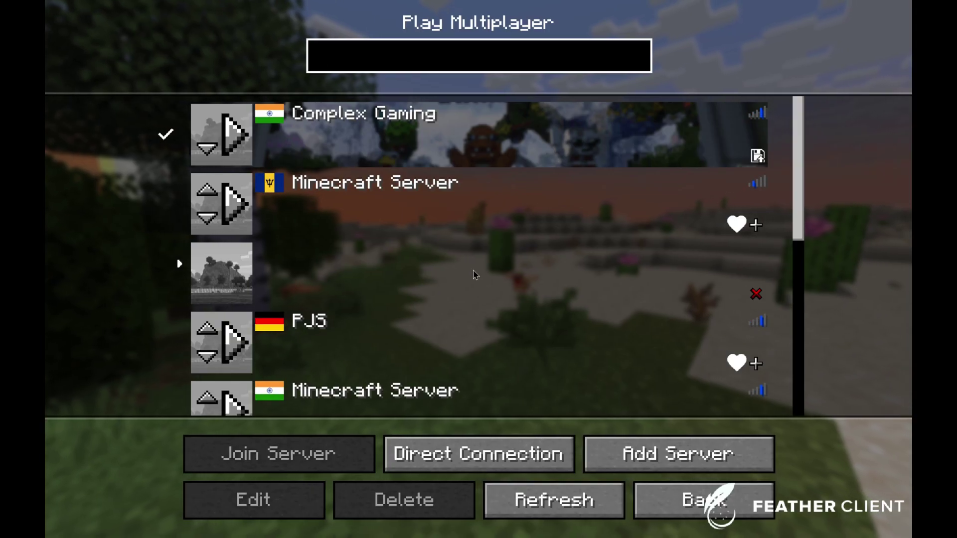
{"action": "scroll", "coordinate": [474, 270], "scroll_direction": "down", "scroll_amount": 3}
{"action": "scroll", "coordinate": [474, 271], "scroll_direction": "down", "scroll_amount": 2}
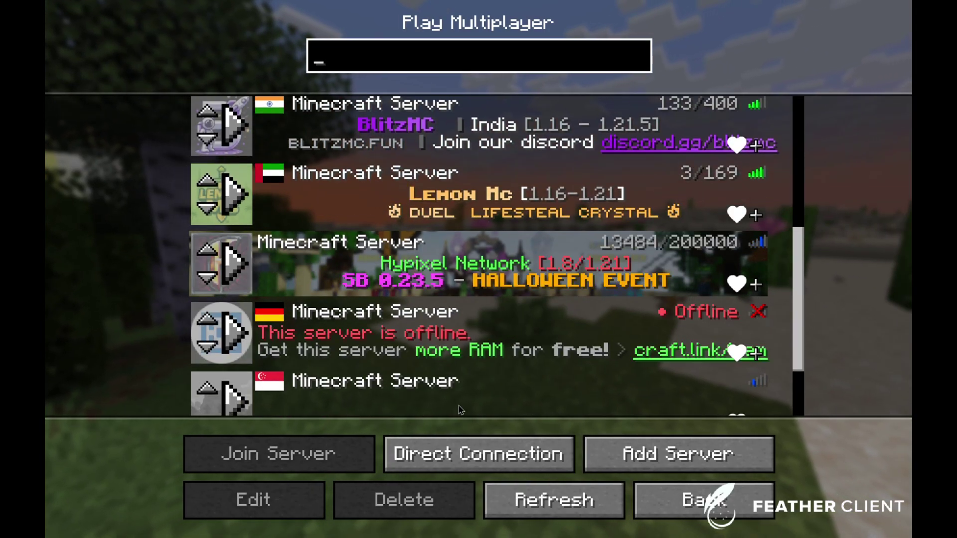
{"action": "left_click", "coordinate": [638, 488]}
{"action": "left_click", "coordinate": [473, 227]}
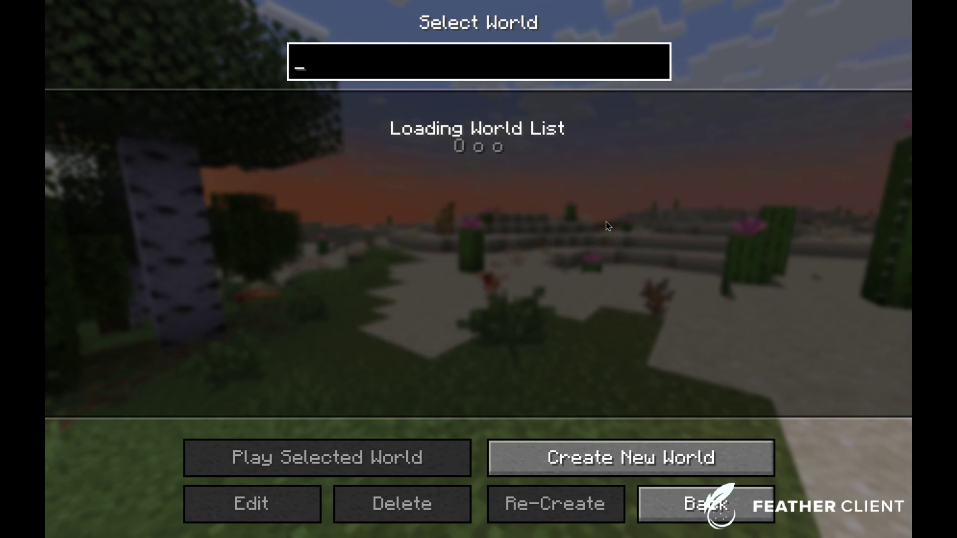
{"action": "left_click", "coordinate": [269, 147]}
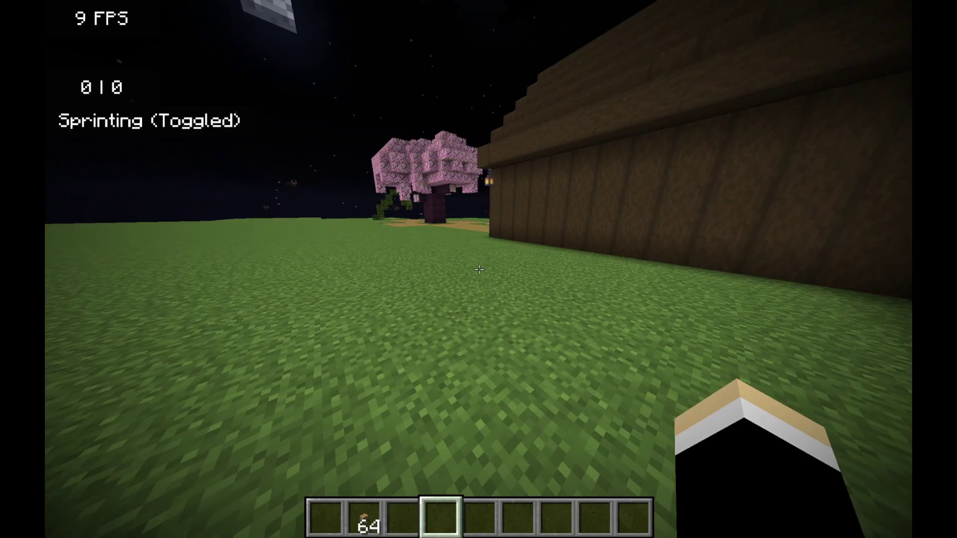
- Swing, crouch, and check the inventory in creative and survival views before closing it
{"action": "left_click", "coordinate": [480, 269]}
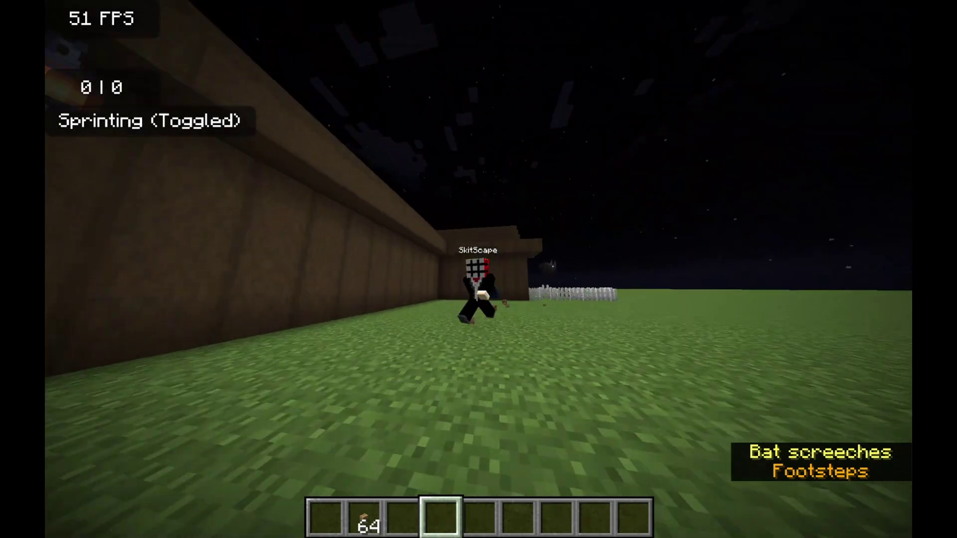
{"action": "key", "text": "shift"}
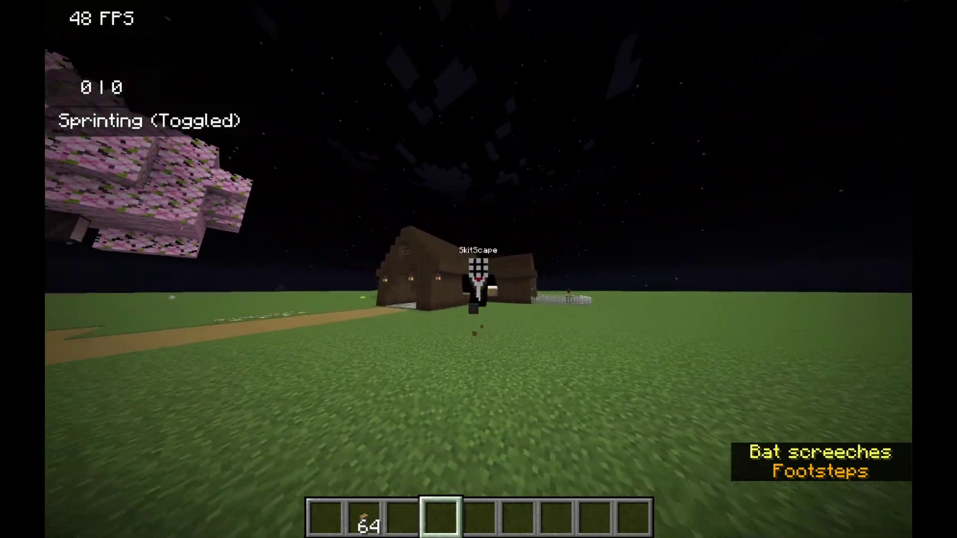
{"action": "key", "text": "e"}
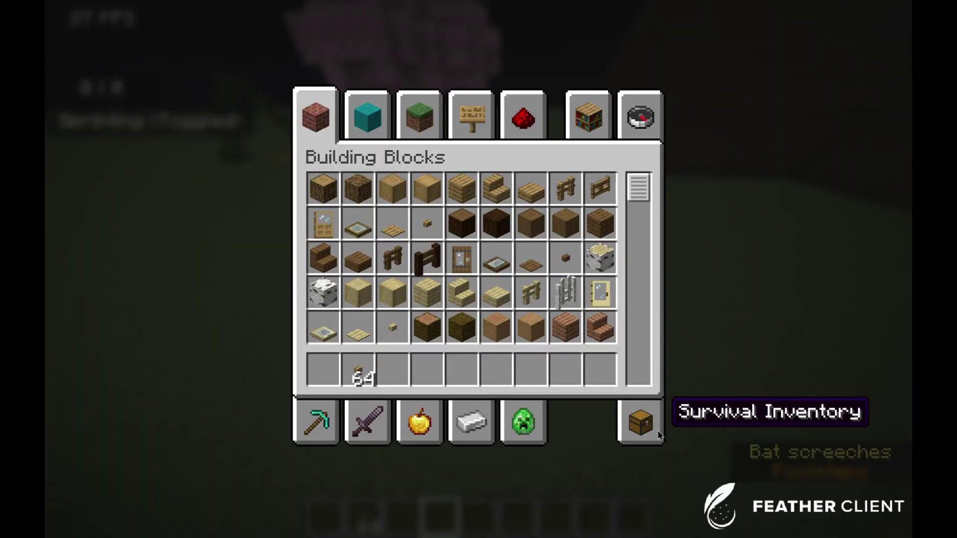
{"action": "left_click", "coordinate": [648, 439]}
{"action": "key", "text": "e"}
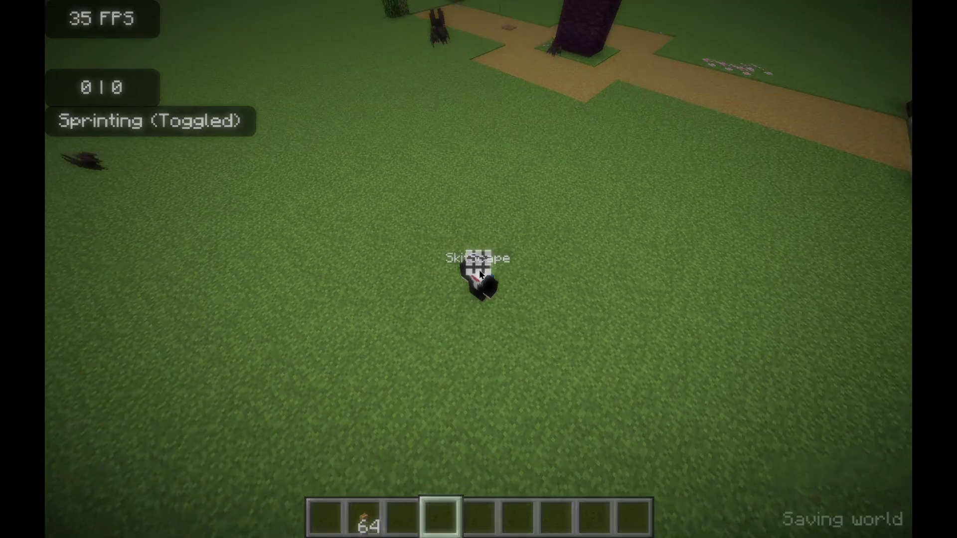
- Bring up the pause menu and briefly view Options before returning to it
{"action": "key", "text": "Escape"}
{"action": "left_click", "coordinate": [487, 336]}
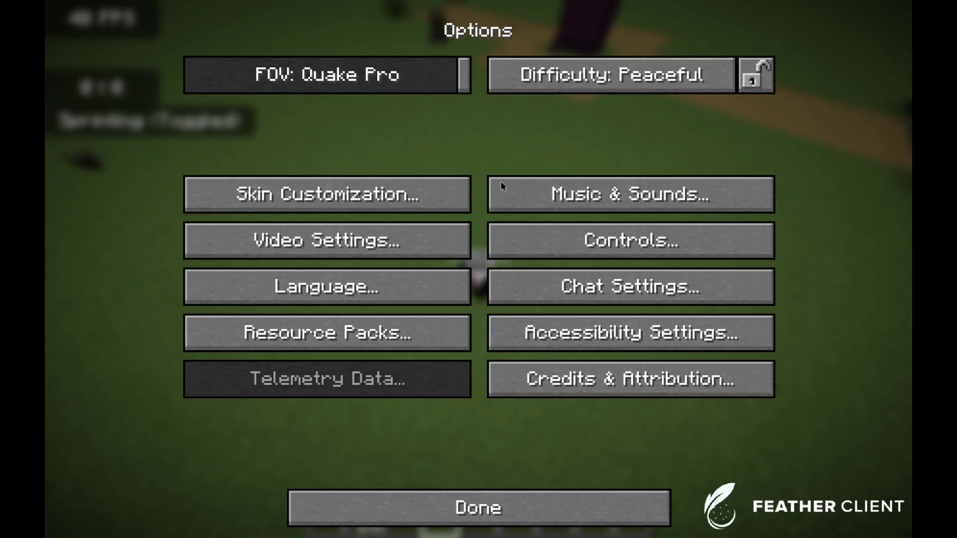
{"action": "key", "text": "Escape"}
{"action": "key", "text": "Escape"}
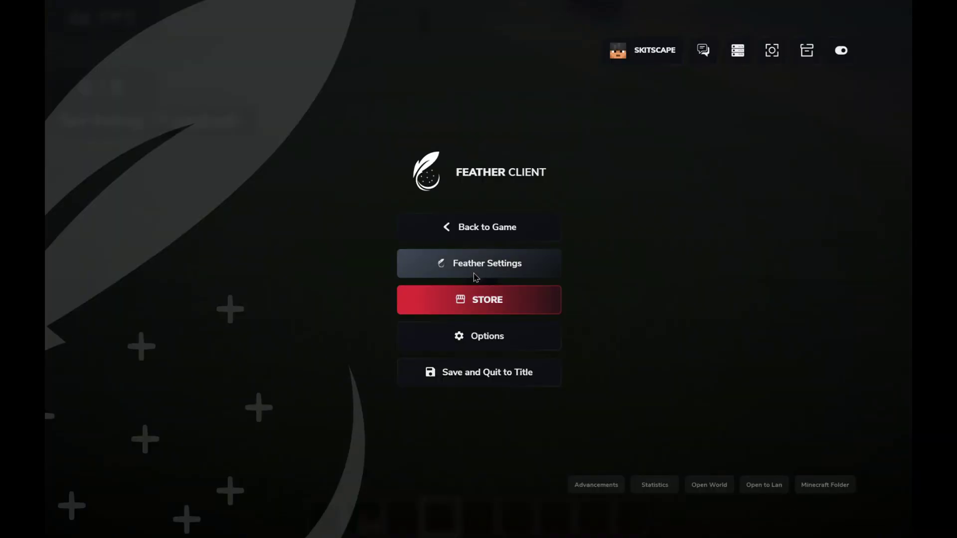
- Place the 0 | 0 counter at half size beside the Boss Bar and shrink FPS to 0.7
{"action": "left_click", "coordinate": [474, 269]}
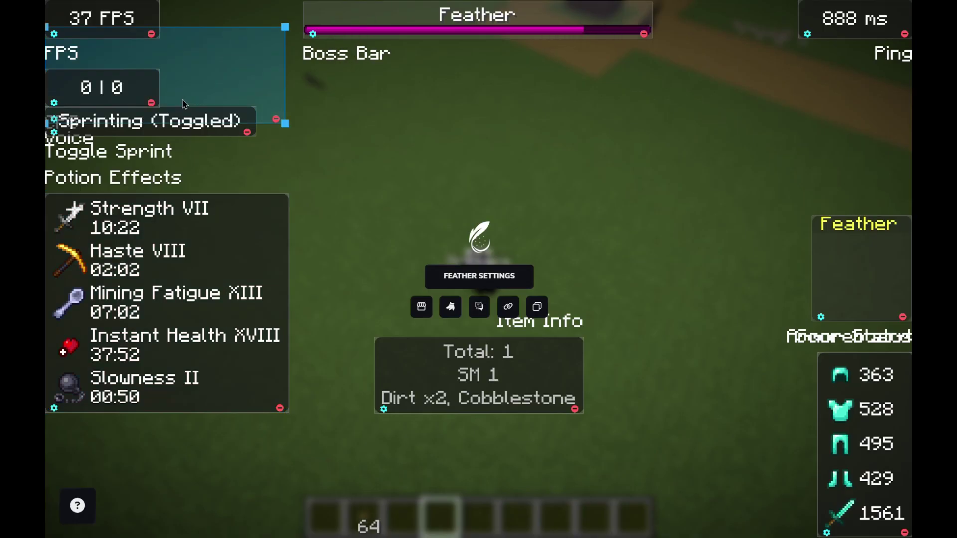
{"action": "left_click_drag", "start_coordinate": [115, 100], "coordinate": [253, 49]}
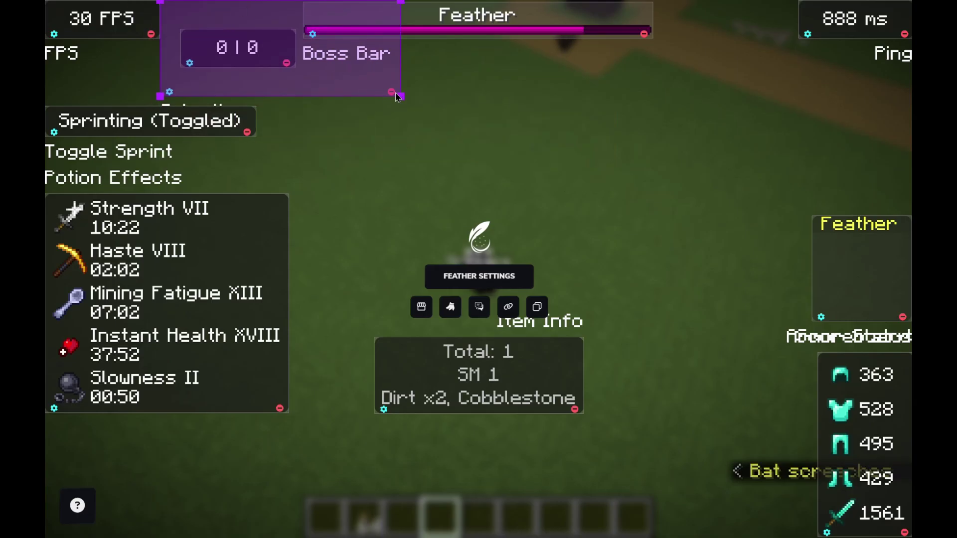
{"action": "left_click_drag", "start_coordinate": [399, 96], "coordinate": [274, 53]}
{"action": "left_click_drag", "start_coordinate": [135, 126], "coordinate": [146, 91]}
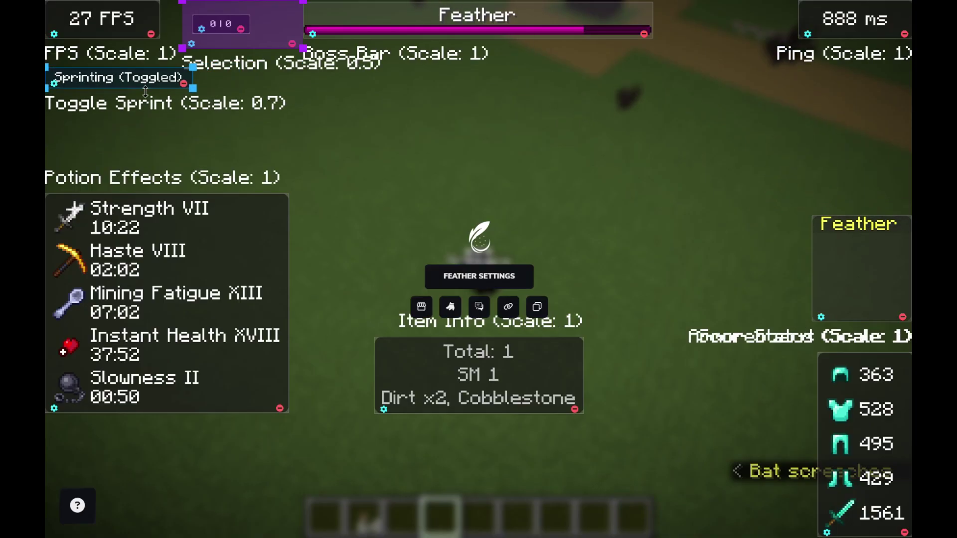
{"action": "left_click", "coordinate": [160, 40]}
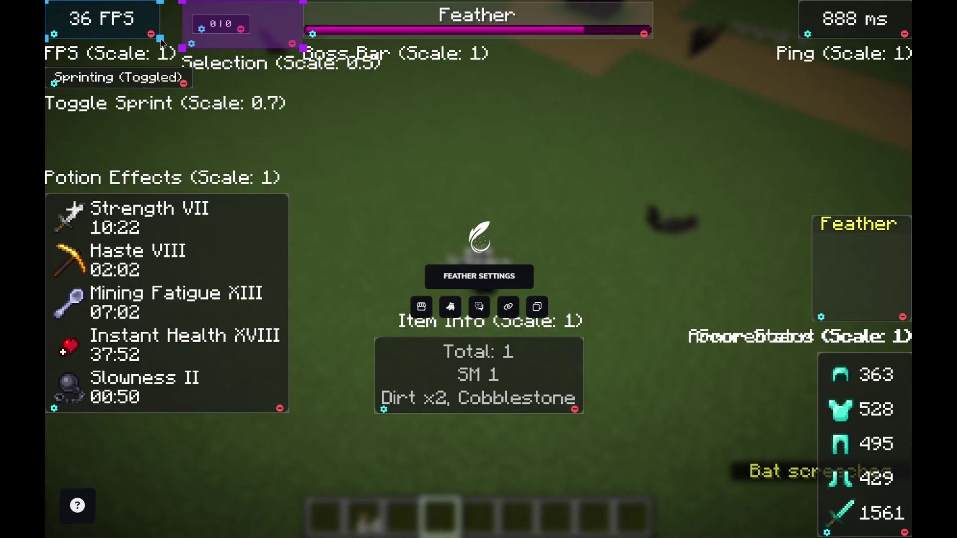
{"action": "left_click_drag", "start_coordinate": [160, 40], "coordinate": [126, 27]}
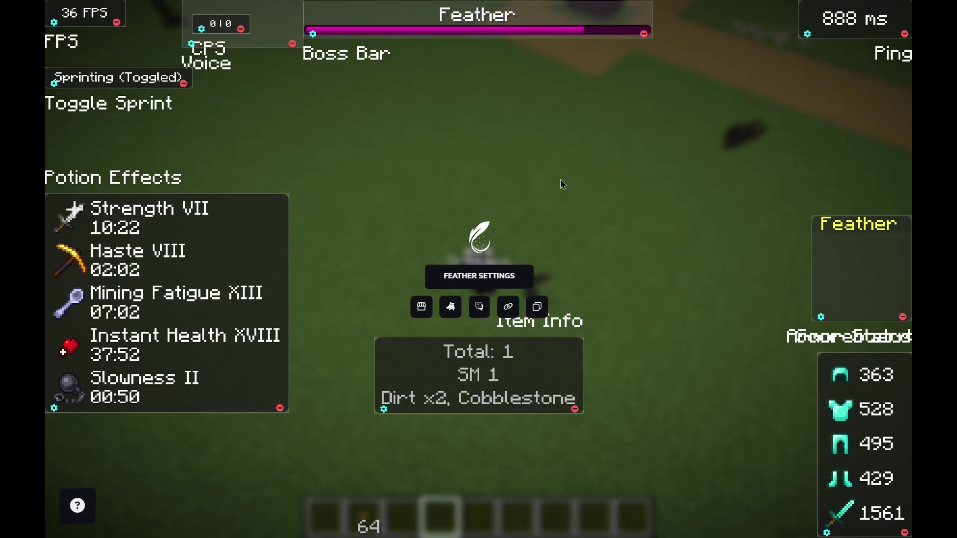
- Leave the HUD editor and walk the Barn world, toggling sneak and sprint to test the HUD
{"action": "key", "text": "Escape"}
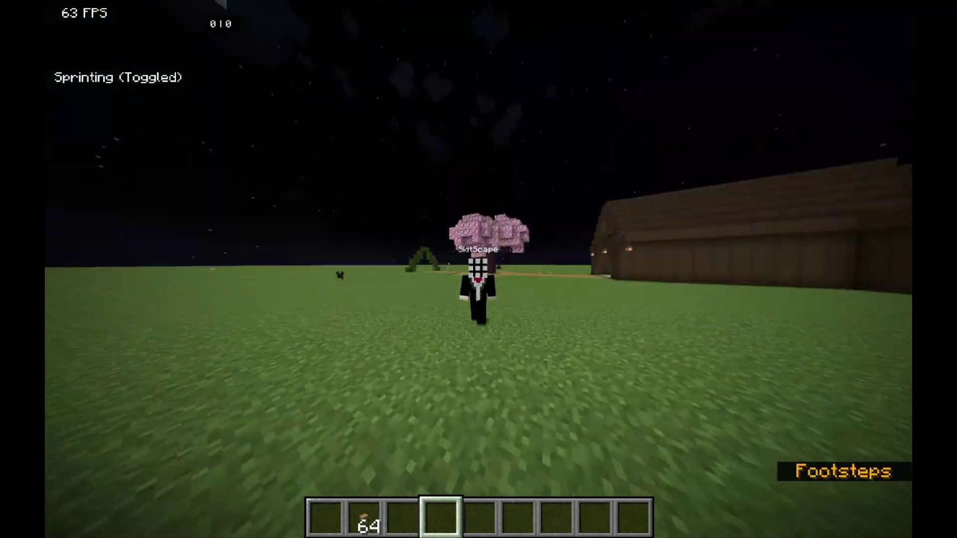
{"action": "key", "text": "w"}
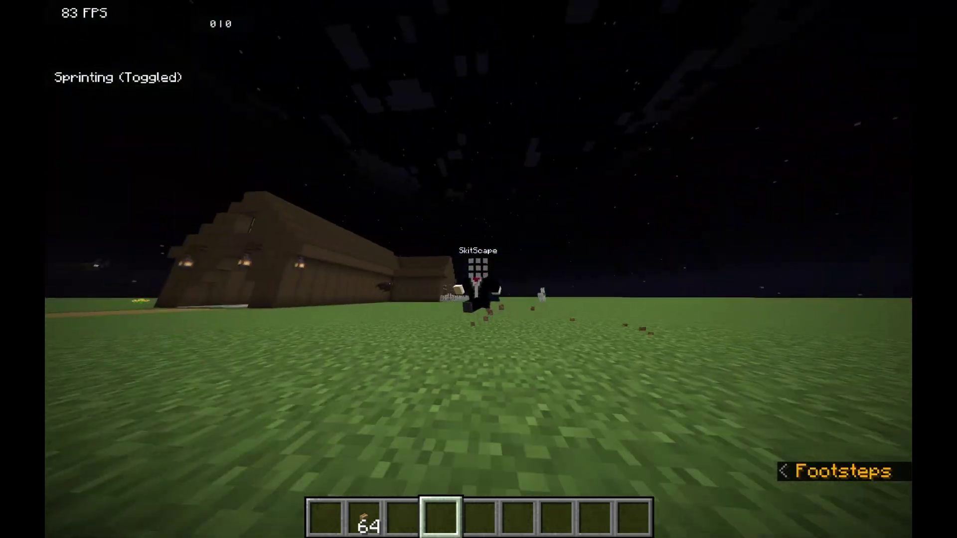
{"action": "key", "text": "shift"}
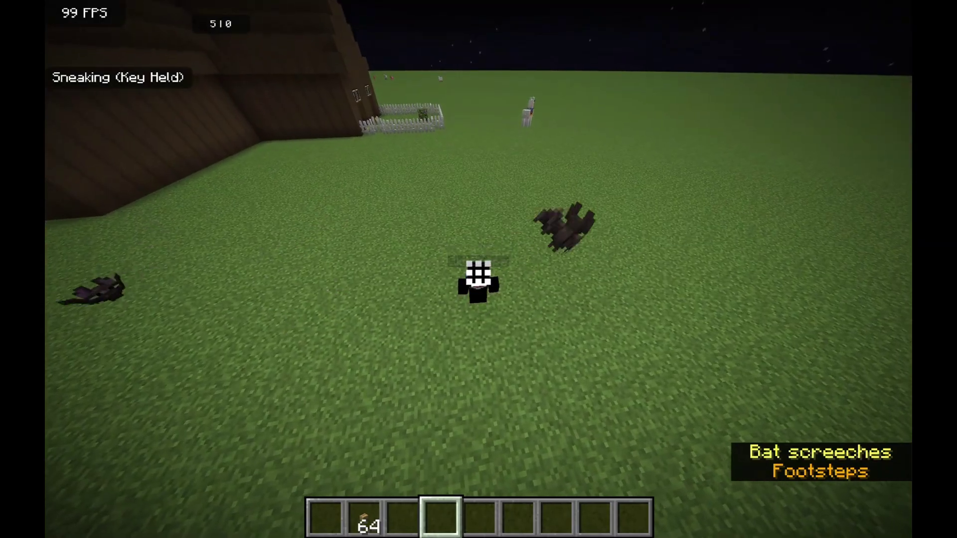
{"action": "key", "text": "shift"}
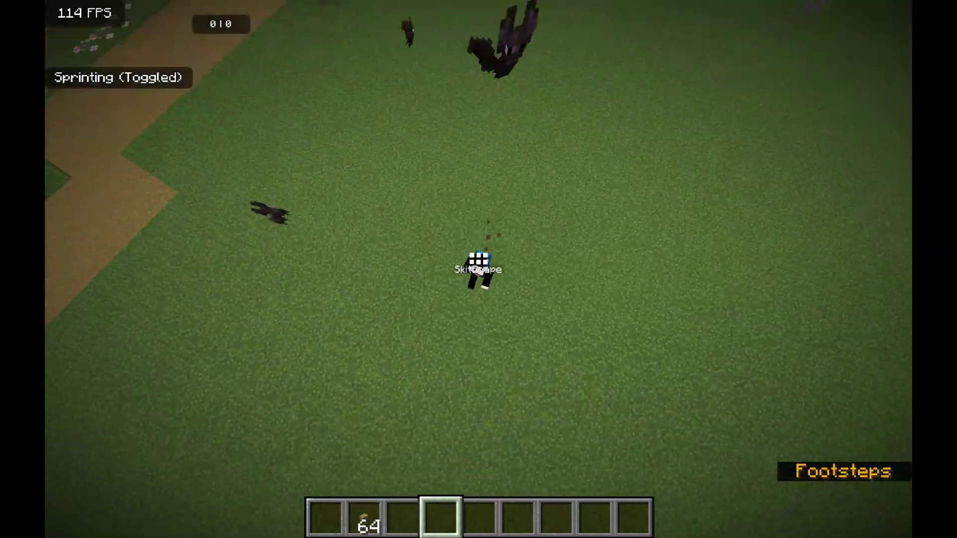
{"action": "key", "text": "shift"}
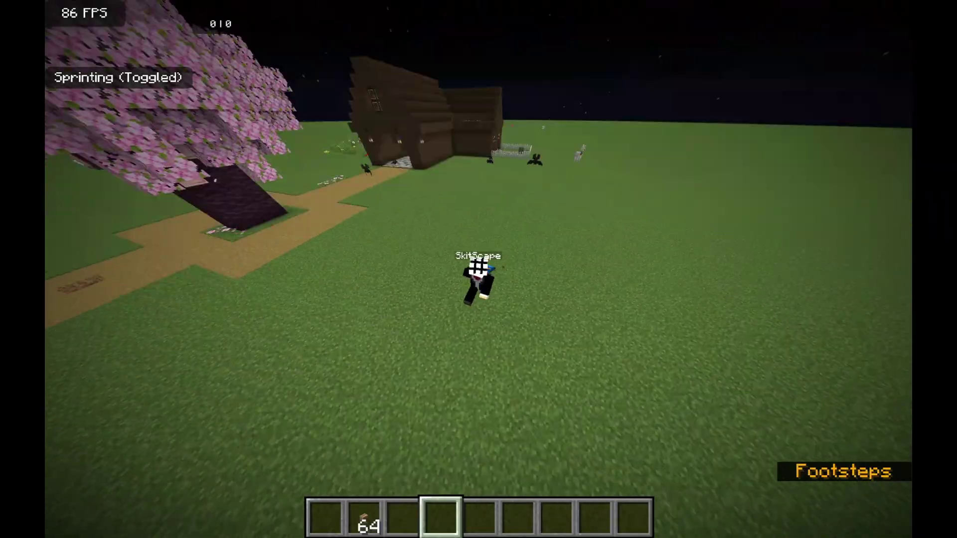
- Run /skin set mojang with a player's username to change the skin, then keep running
{"action": "key", "text": "slash"}
{"action": "type", "text": "skin"}
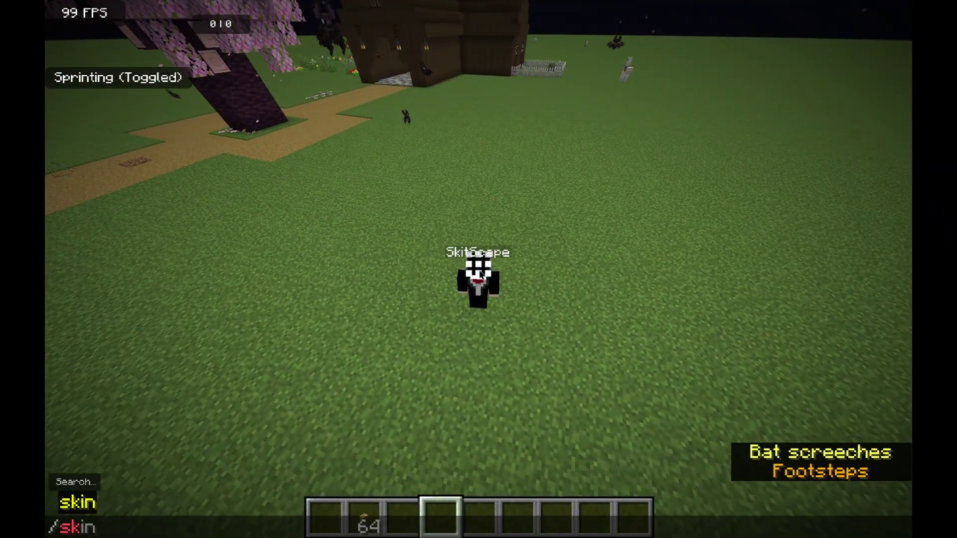
{"action": "type", "text": " set "}
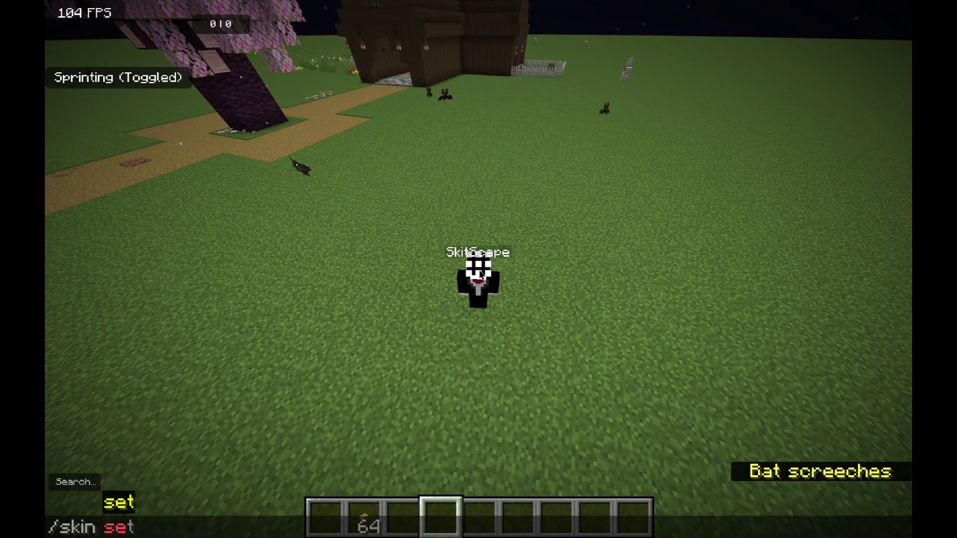
{"action": "type", "text": "fo"}
{"action": "key", "text": "BackSpace"}
{"action": "key", "text": "BackSpace"}
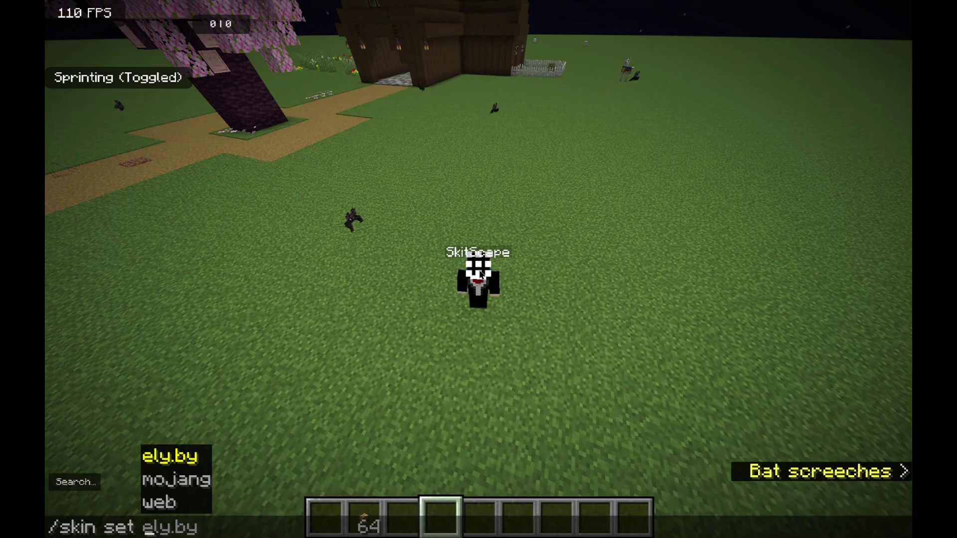
{"action": "key", "text": "Down"}
{"action": "key", "text": "Tab"}
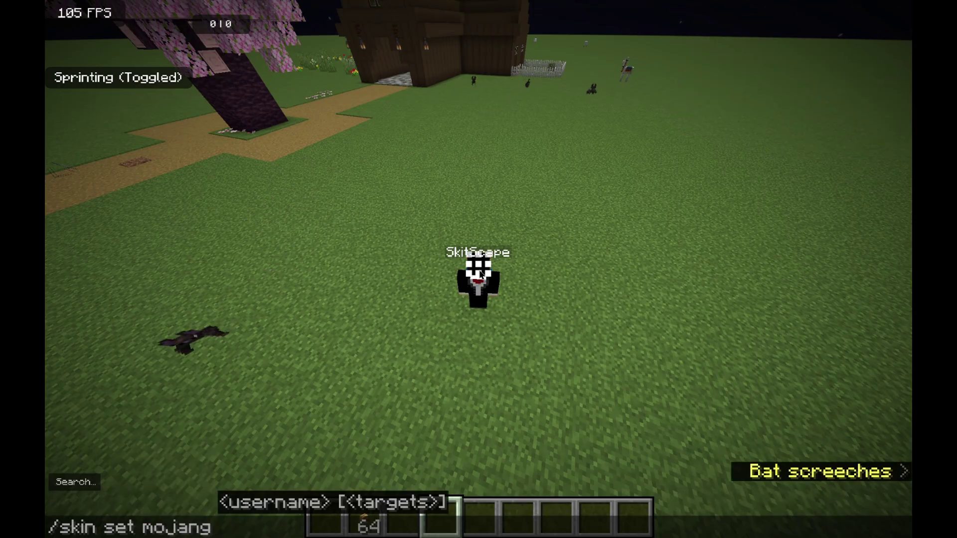
{"action": "type", "text": "god"}
{"action": "key", "text": "Return"}
{"action": "key", "text": "w"}
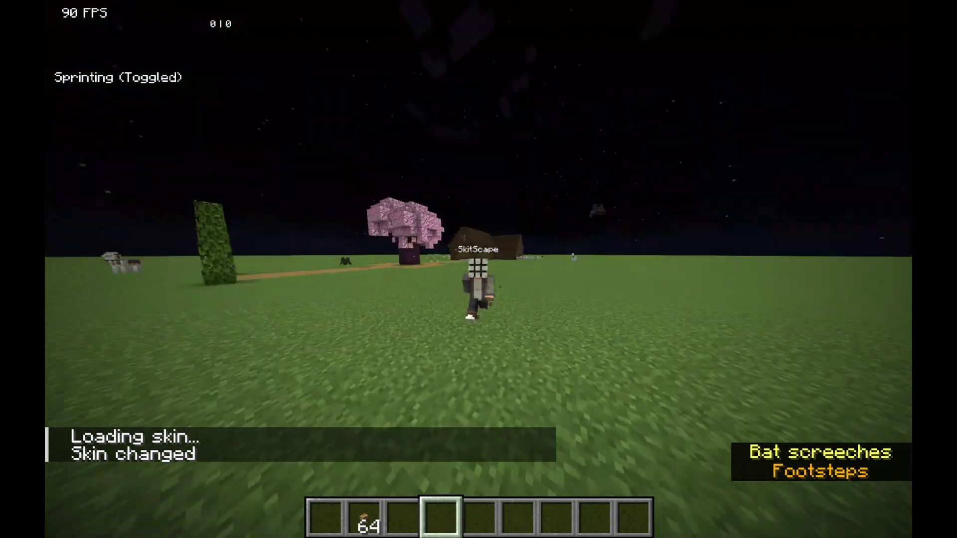